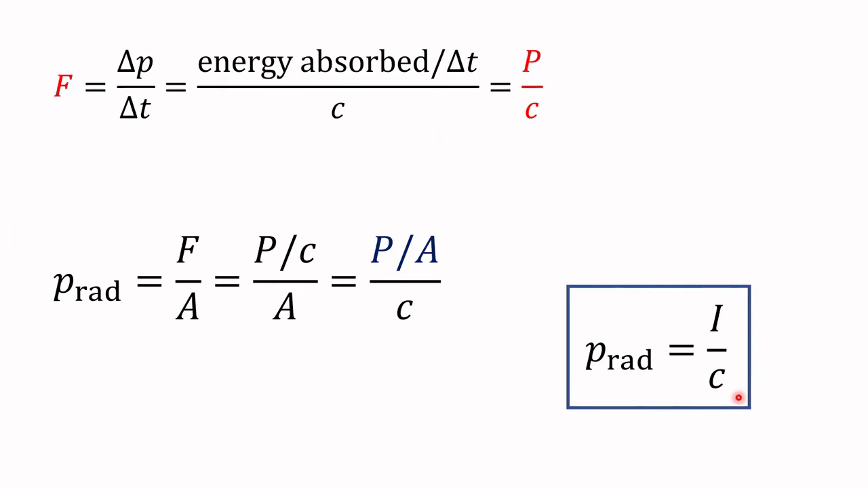
Step: Switch to the breakthrough starshot.xlsx workbook in Excel and review the permittivity, c and m constants in B1 to B3
{"action": "key", "text": "alt+Tab"}
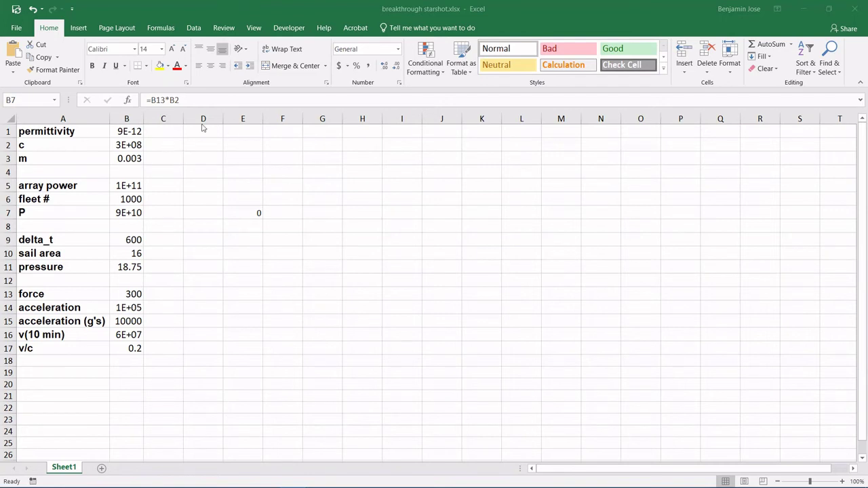
{"action": "left_click", "coordinate": [120, 131]}
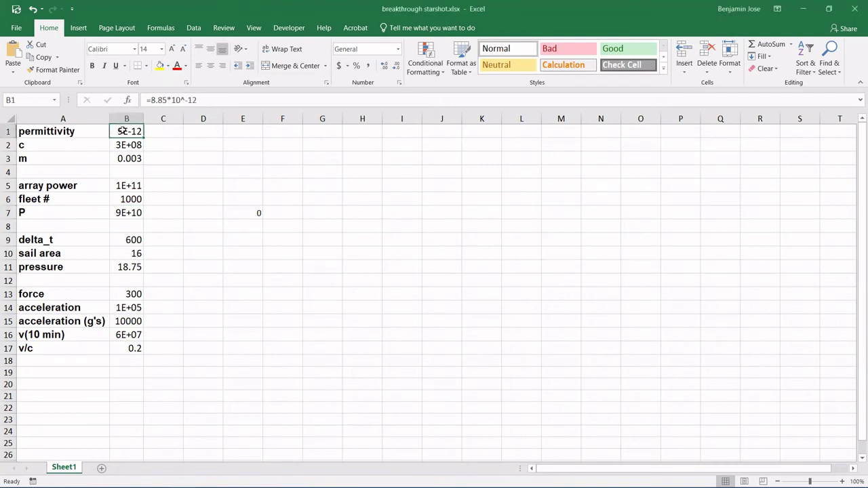
{"action": "key", "text": "Down"}
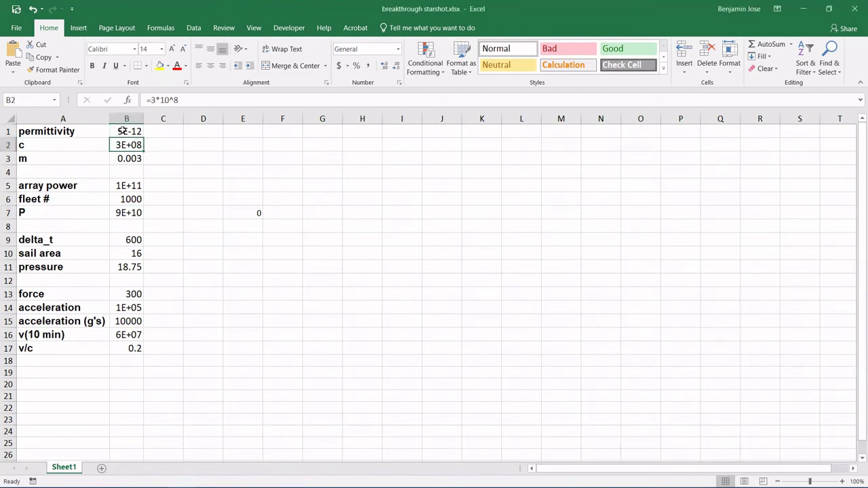
{"action": "key", "text": "Down"}
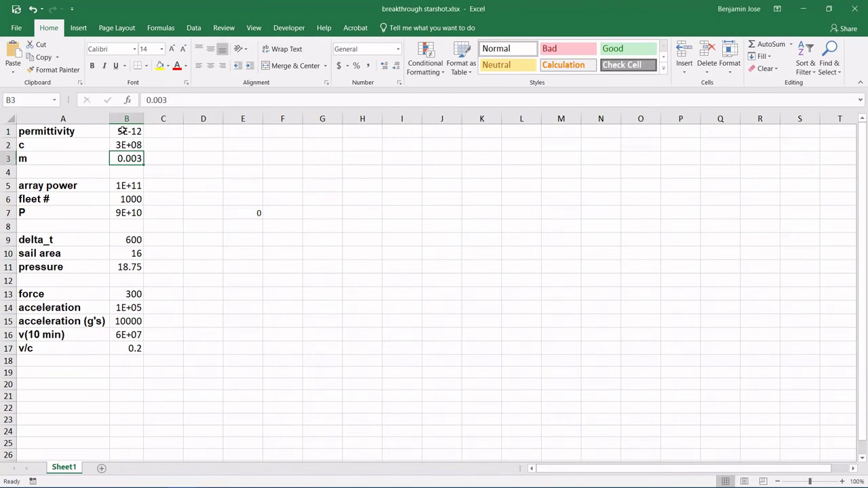
{"action": "key", "text": "Up"}
{"action": "key", "text": "Left"}
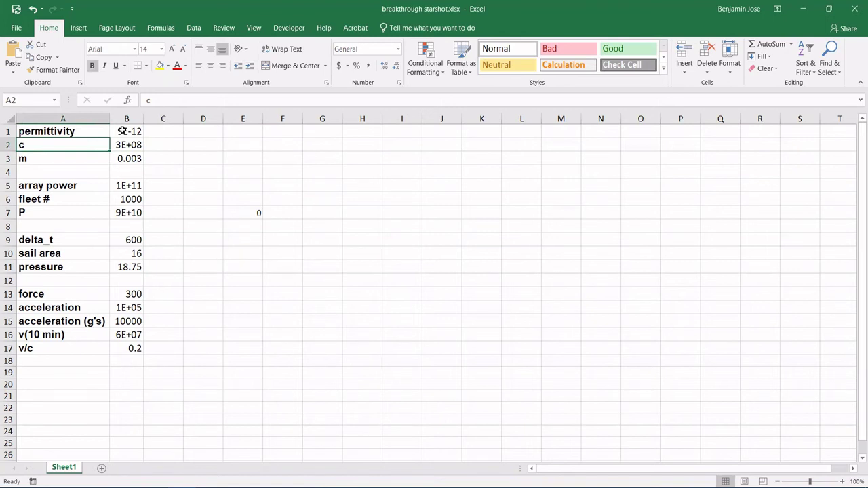
Step: Examine the array power, fleet number and P entries in rows 5 to 7
{"action": "key", "text": "Right"}
{"action": "key", "text": "Down"}
{"action": "key", "text": "Down"}
{"action": "key", "text": "Down"}
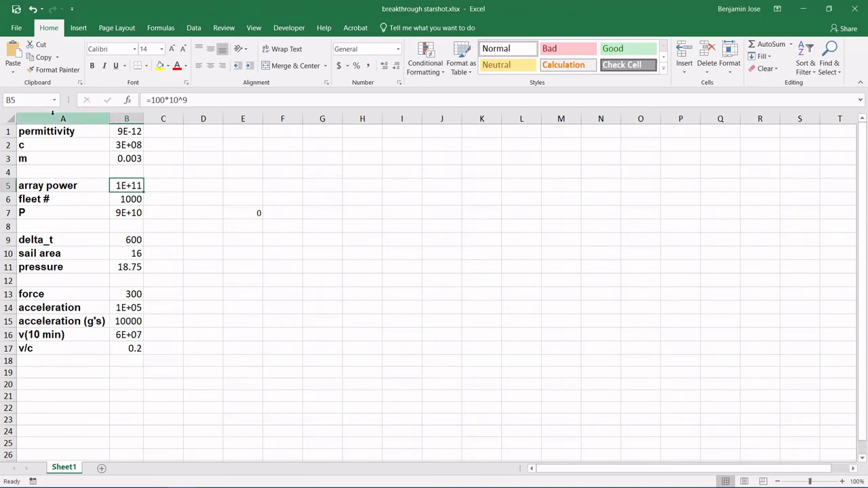
{"action": "left_click", "coordinate": [135, 198]}
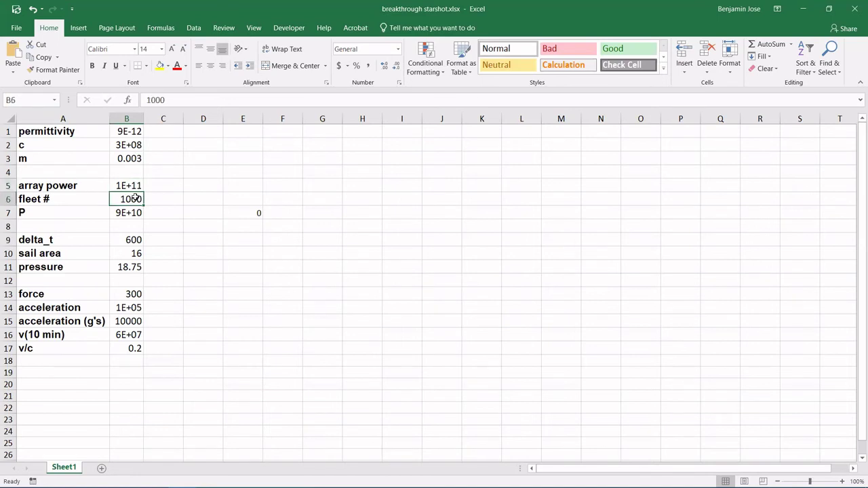
{"action": "key", "text": "Down"}
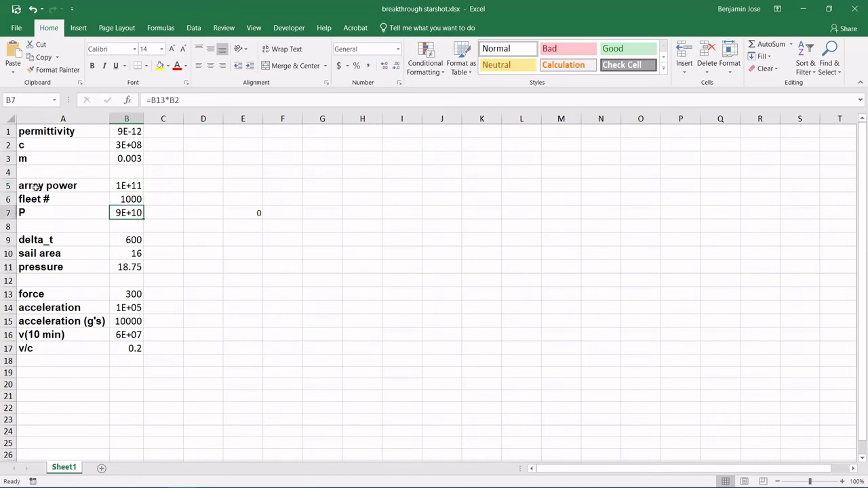
{"action": "left_click", "coordinate": [39, 211]}
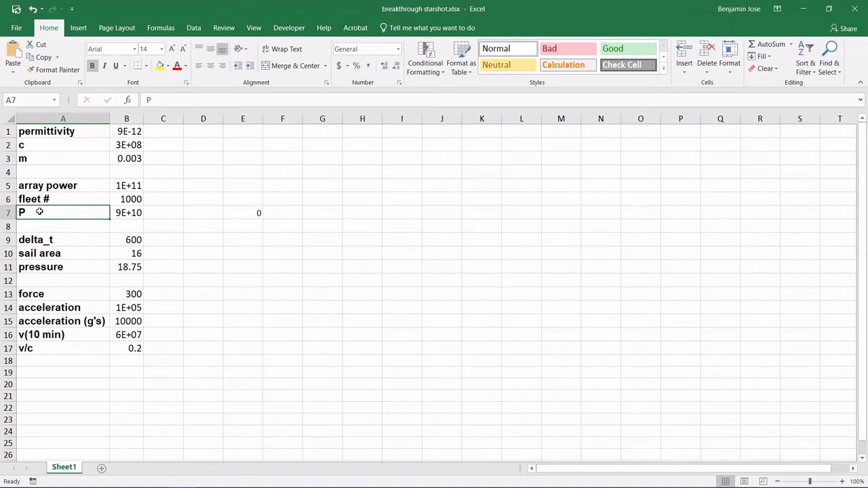
{"action": "key", "text": "Right"}
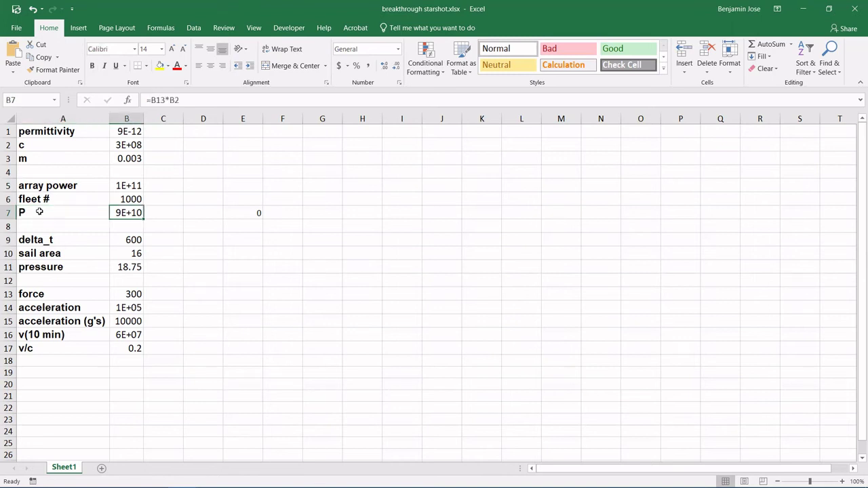
Step: Inspect how delta_t, sail area and pressure are calculated in B9 to B11
{"action": "key", "text": "Down"}
{"action": "key", "text": "Down"}
{"action": "key", "text": "Left"}
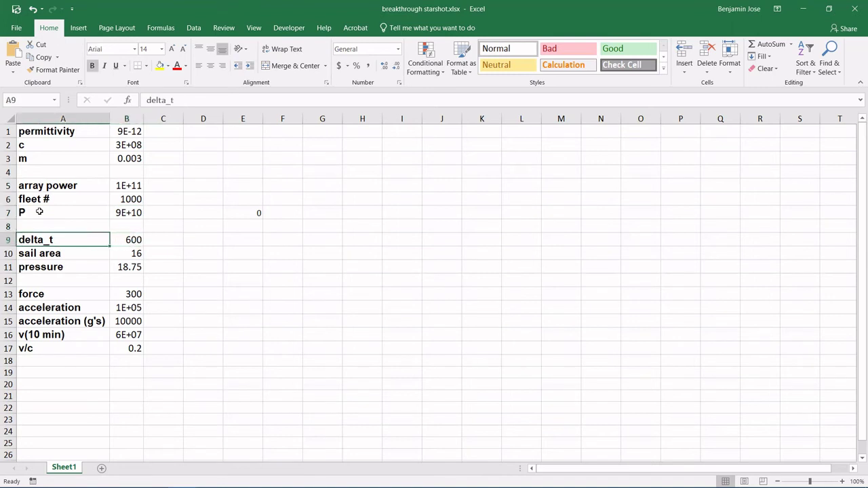
{"action": "key", "text": "Right"}
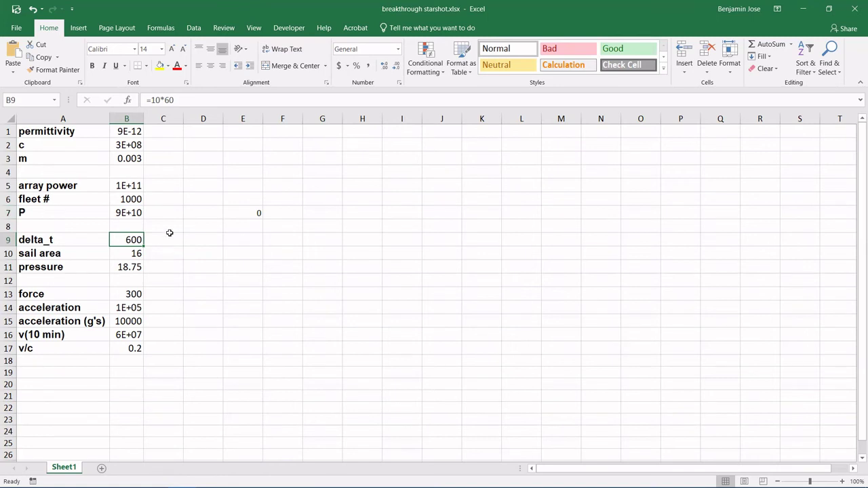
{"action": "key", "text": "Down"}
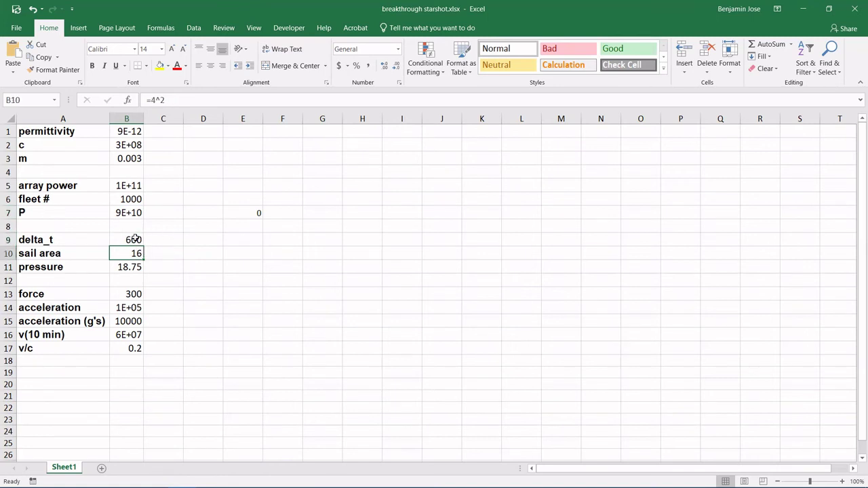
{"action": "key", "text": "Down"}
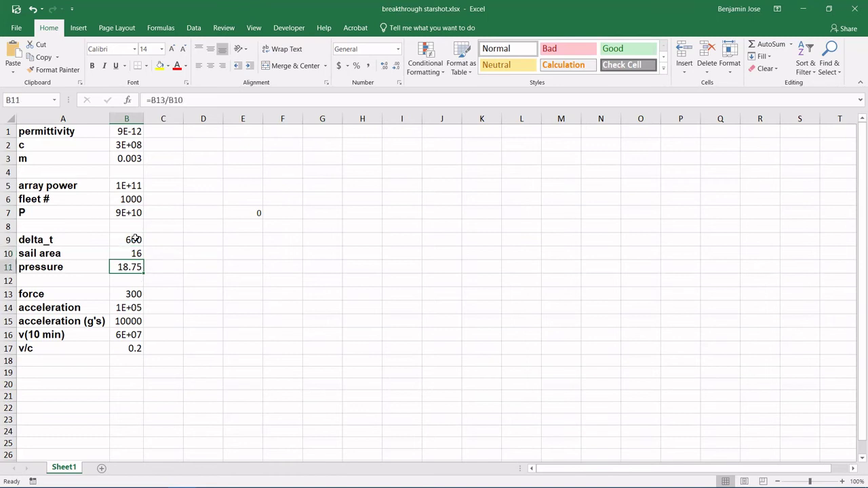
Step: Review the force cell and compare the formulas behind acceleration and acceleration (g's) in B14 and B15
{"action": "key", "text": "Down"}
{"action": "key", "text": "Down"}
{"action": "key", "text": "Down"}
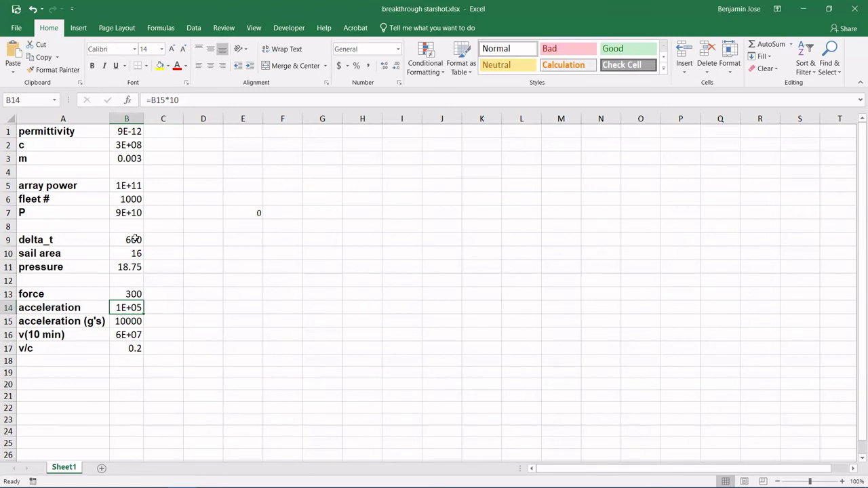
{"action": "key", "text": "Down"}
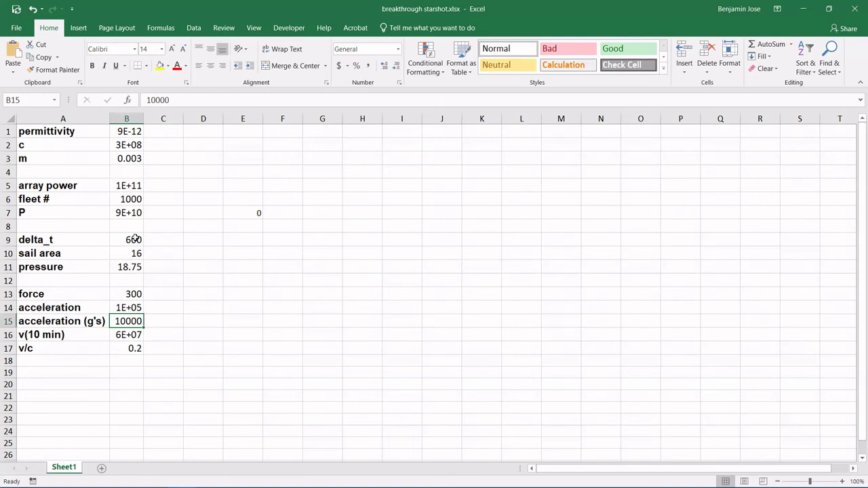
{"action": "key", "text": "Up"}
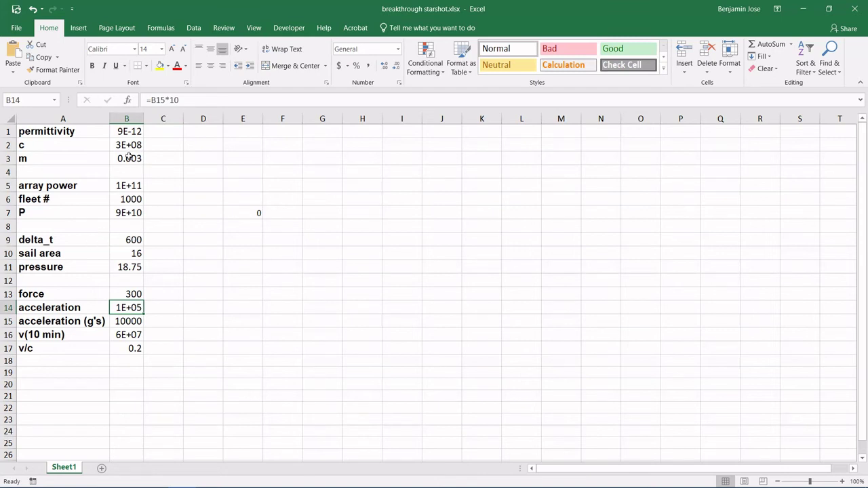
Step: Trace the power calculation in B7 back to the force in B13 and c in B2
{"action": "left_click", "coordinate": [128, 293]}
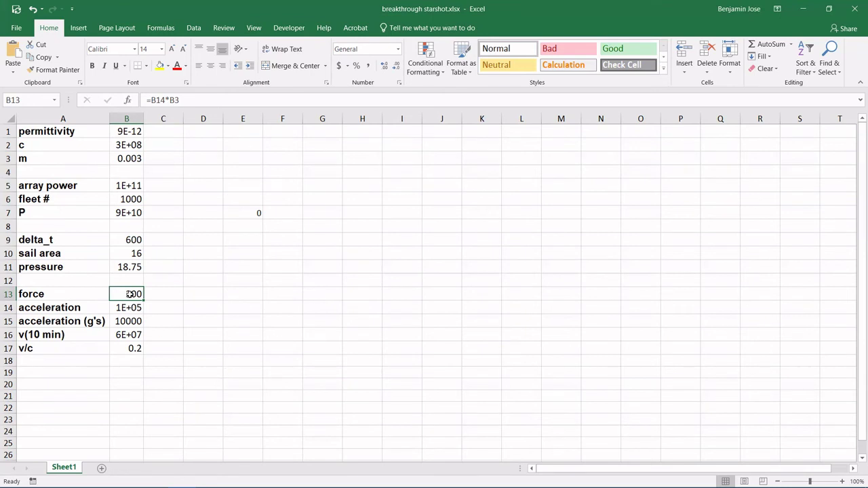
{"action": "left_click", "coordinate": [119, 145]}
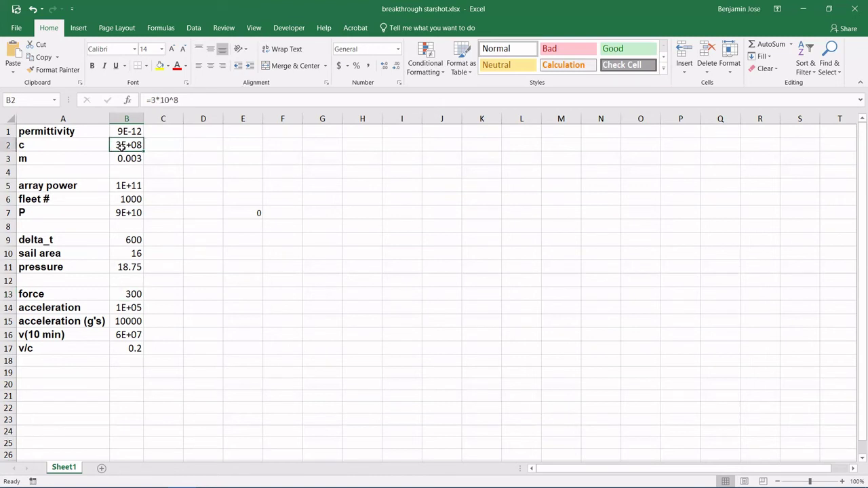
{"action": "left_click", "coordinate": [136, 213]}
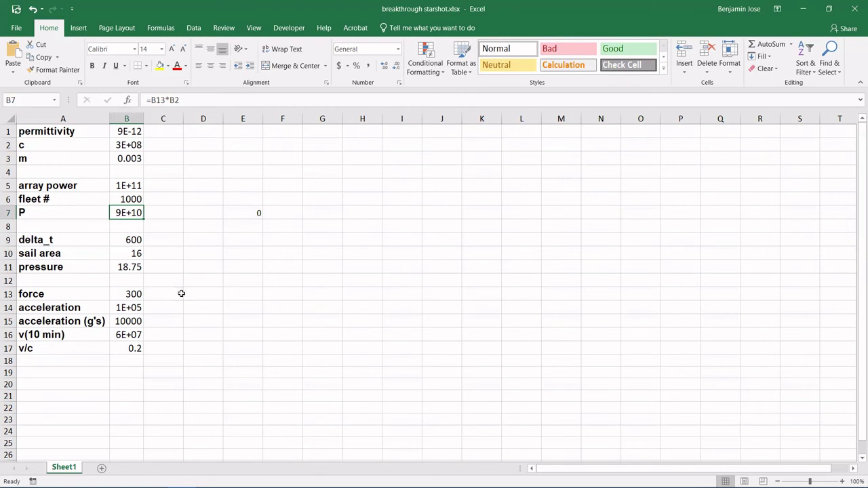
Step: Trace how acceleration and delta_t produce v(10 min) in B16, and how that gives the v/c ratio in B17
{"action": "left_click", "coordinate": [132, 317]}
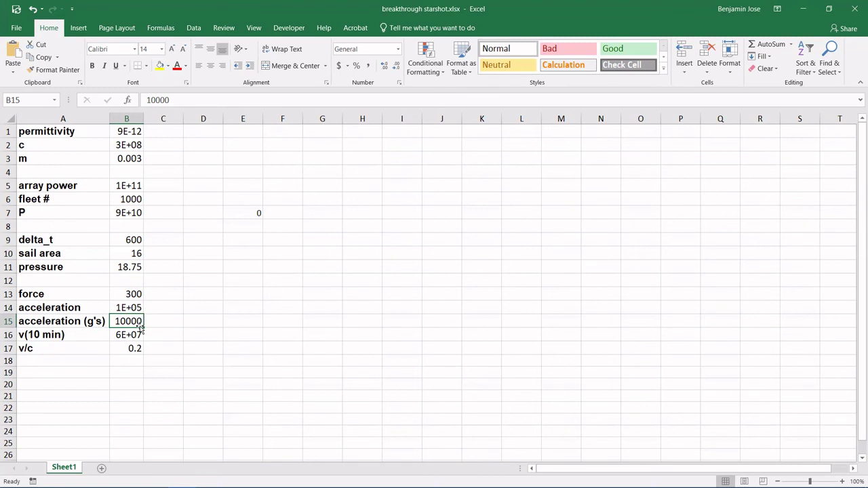
{"action": "left_click", "coordinate": [133, 307]}
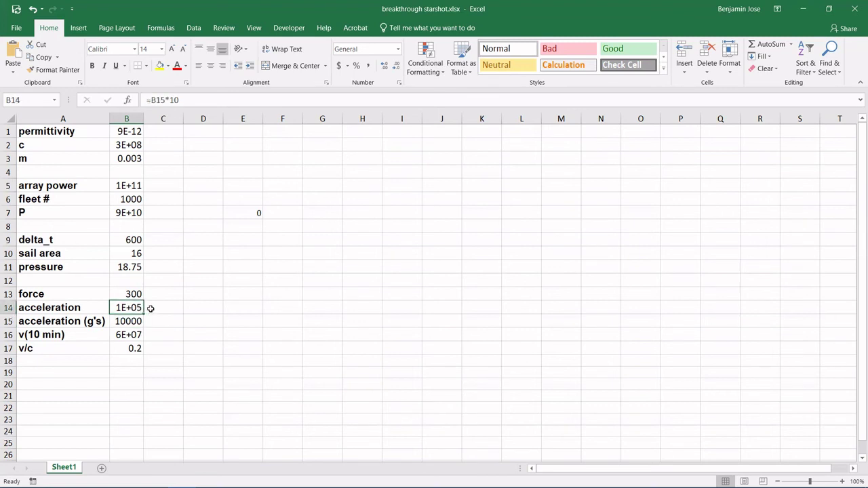
{"action": "left_click", "coordinate": [127, 240]}
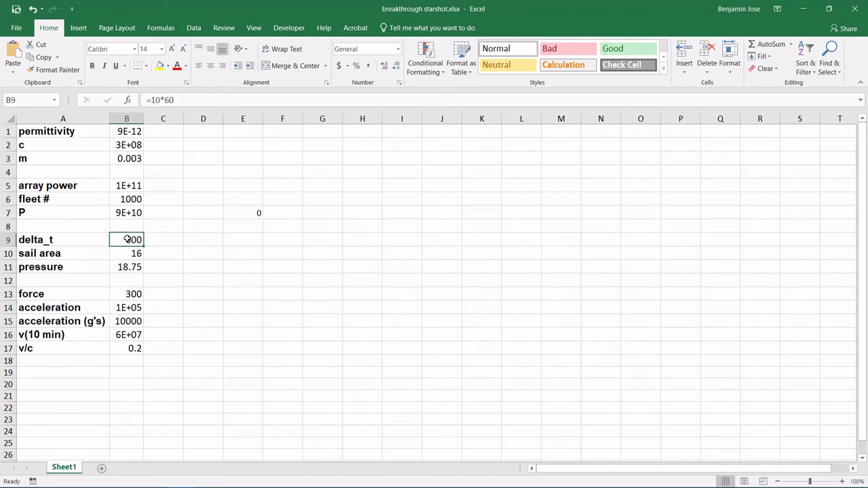
{"action": "left_click", "coordinate": [124, 336]}
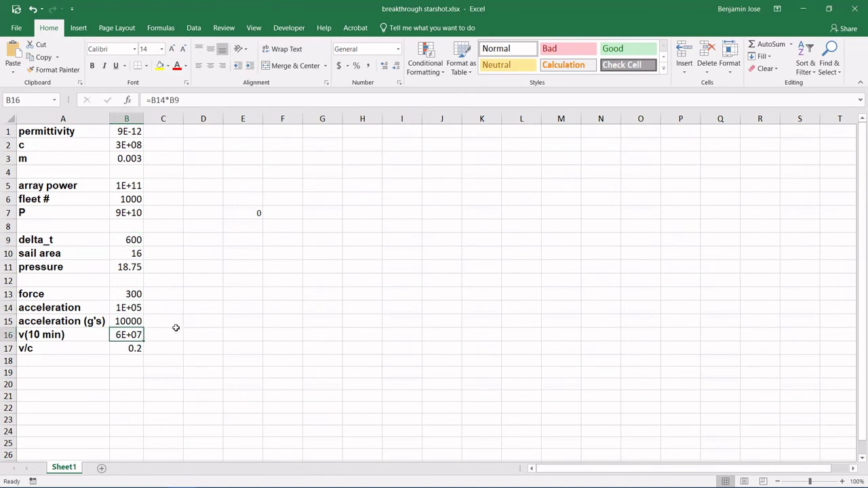
{"action": "key", "text": "Down"}
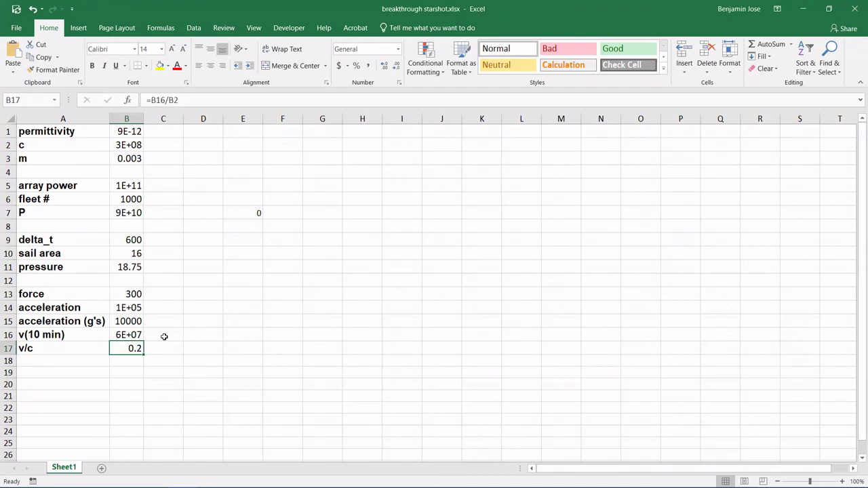
{"action": "left_click", "coordinate": [56, 351]}
{"action": "left_click", "coordinate": [120, 337]}
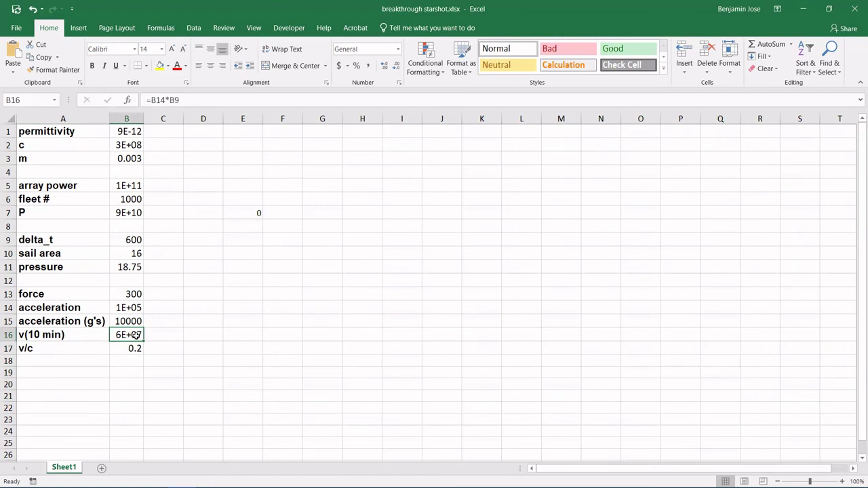
{"action": "left_click", "coordinate": [133, 349]}
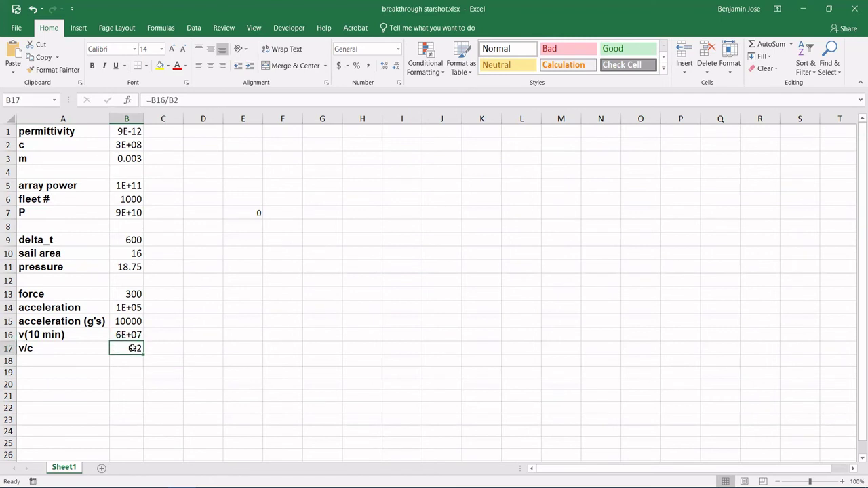